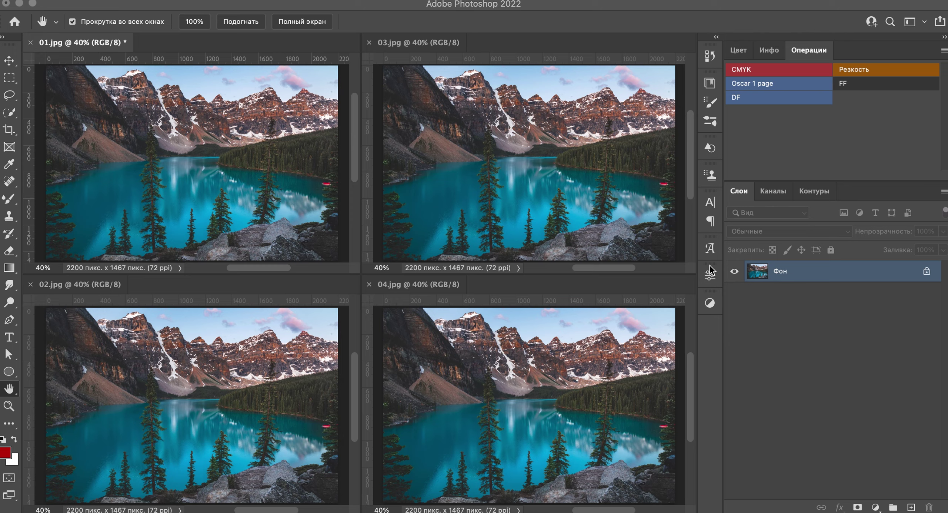
Add a Black & White adjustment layer to 01.jpg, trying then removing Tint, and switch to 03.jpg
left_click(523, 198)
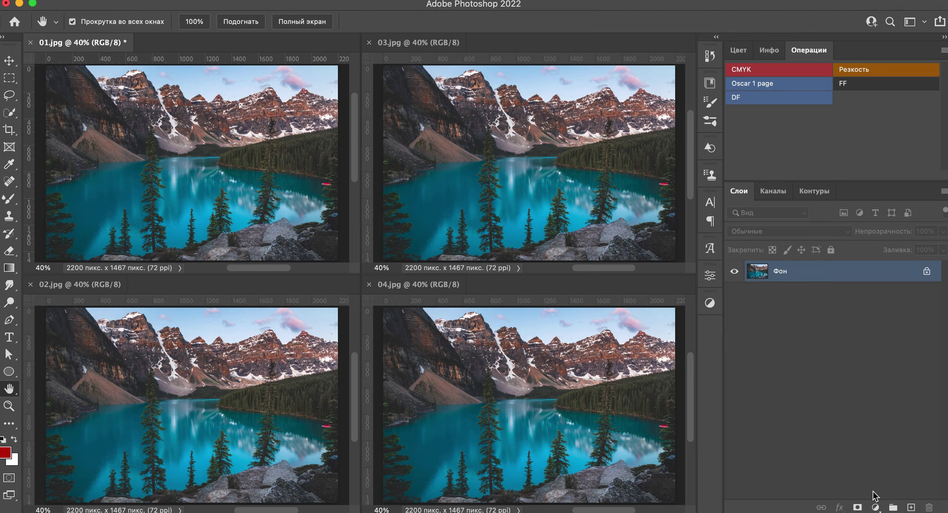
left_click(875, 507)
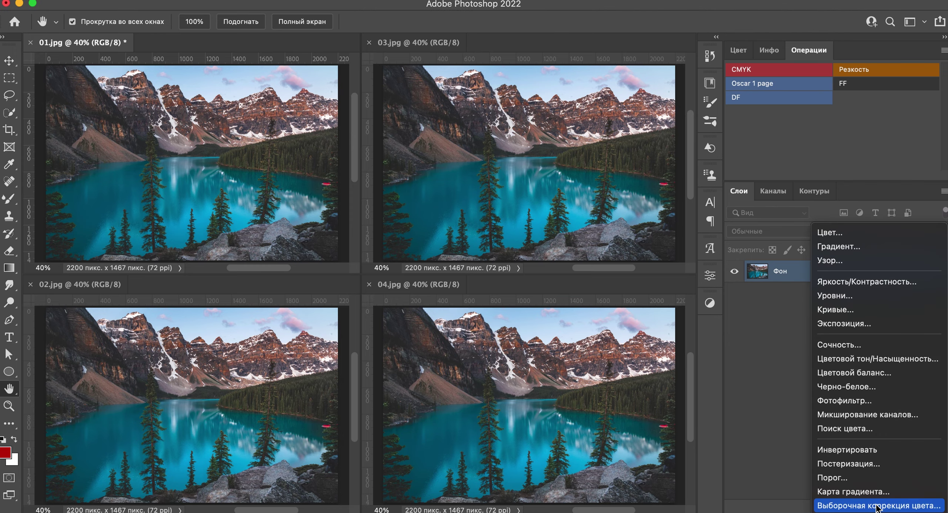
left_click(866, 386)
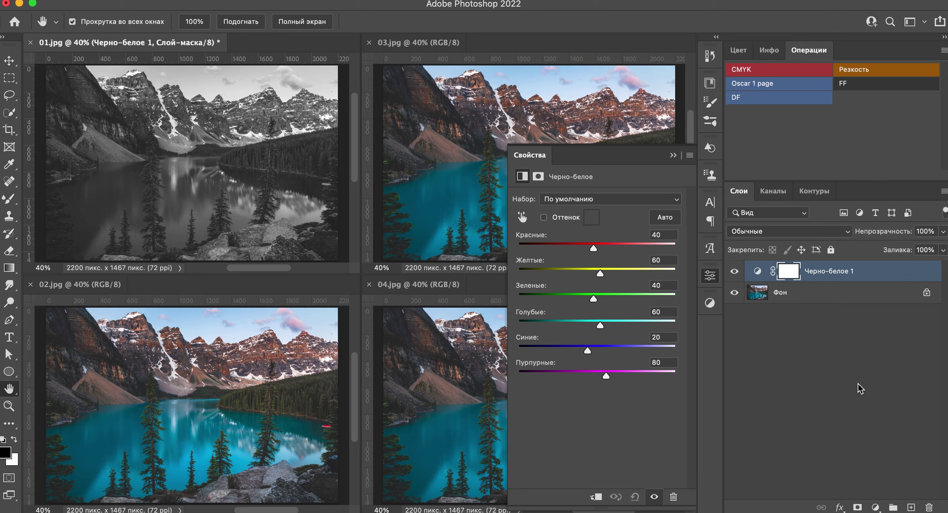
left_click(543, 217)
left_click(543, 217)
left_click(711, 276)
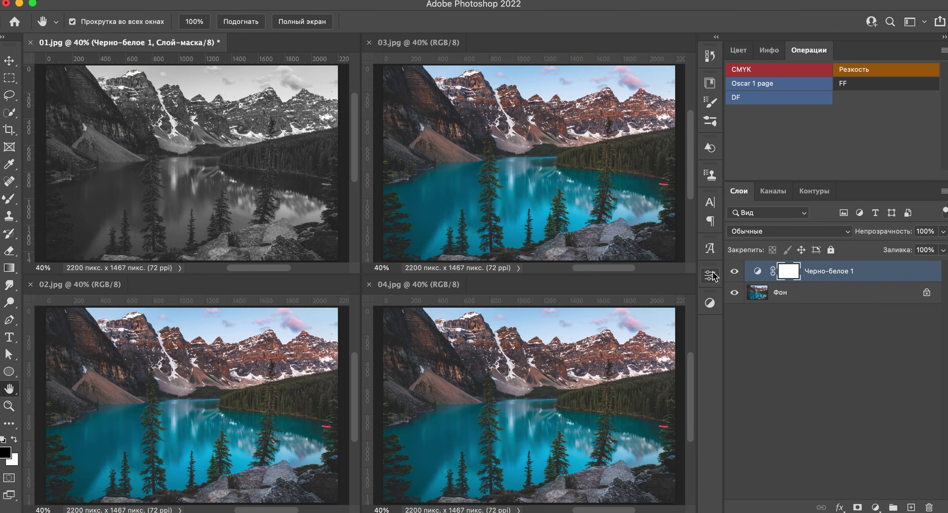
left_click(396, 45)
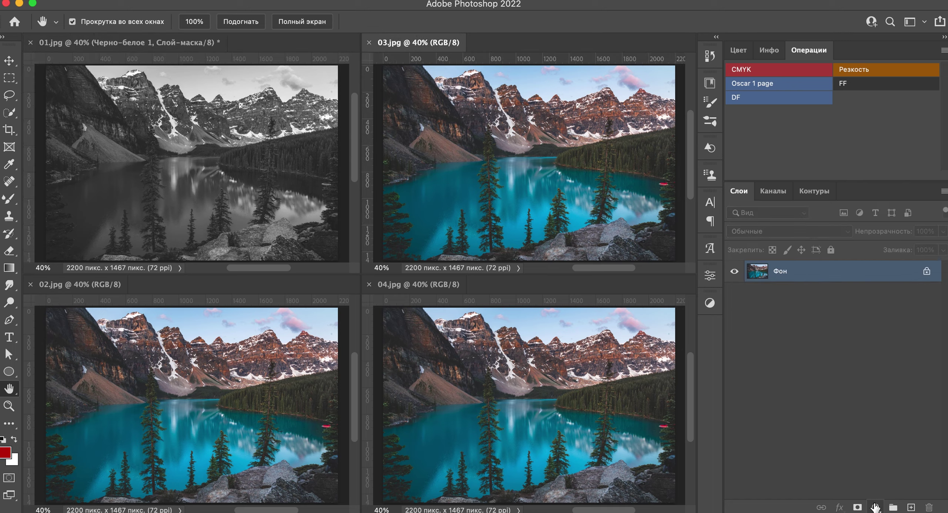
Desaturate 03.jpg with a Hue/Saturation layer at saturation -100, then move to 02.jpg
left_click(876, 506)
left_click(859, 358)
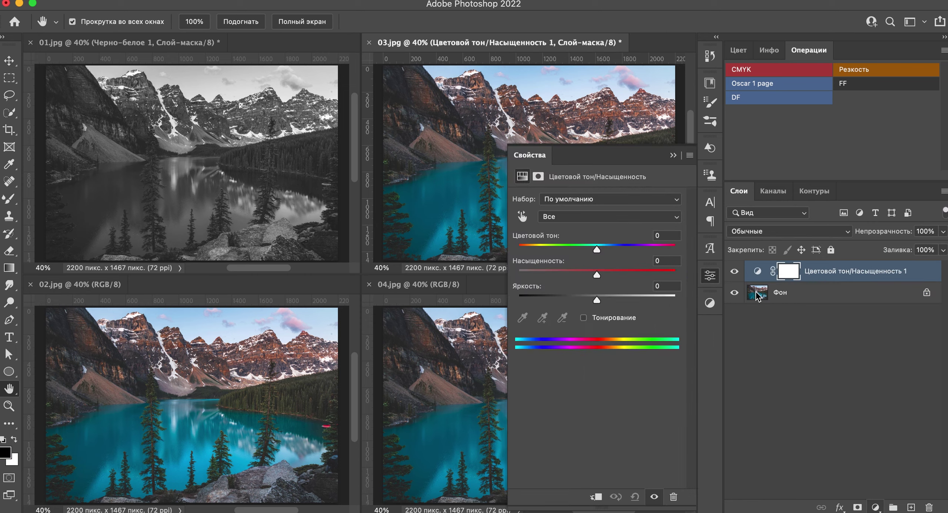
left_click_drag(597, 274, 490, 277)
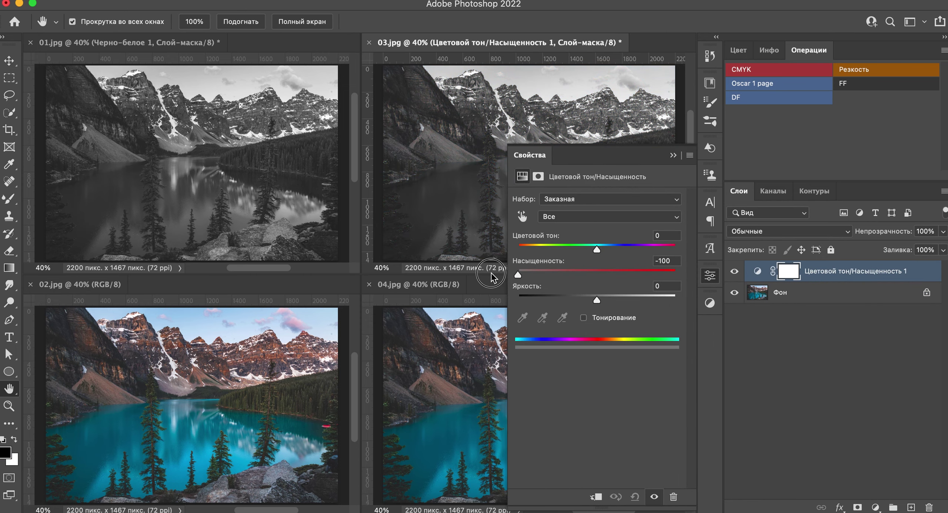
left_click(710, 275)
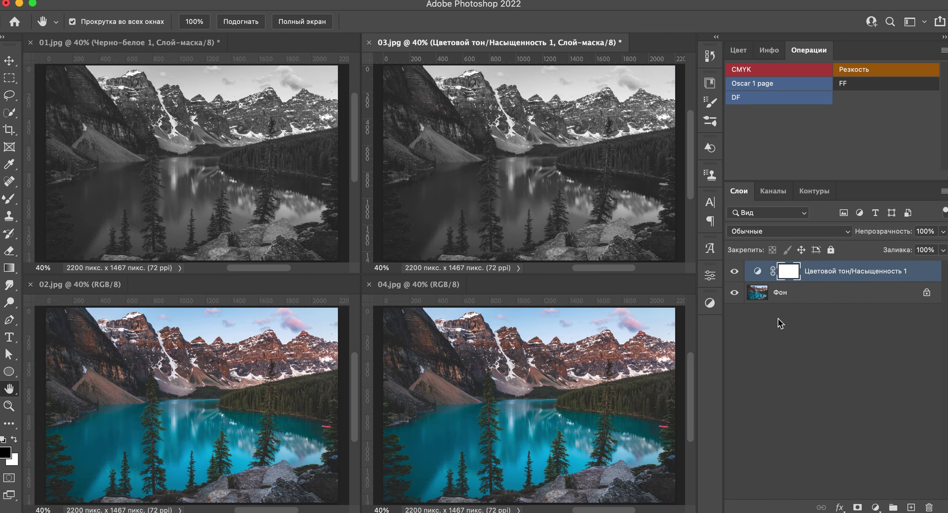
key("ctrl+Tab")
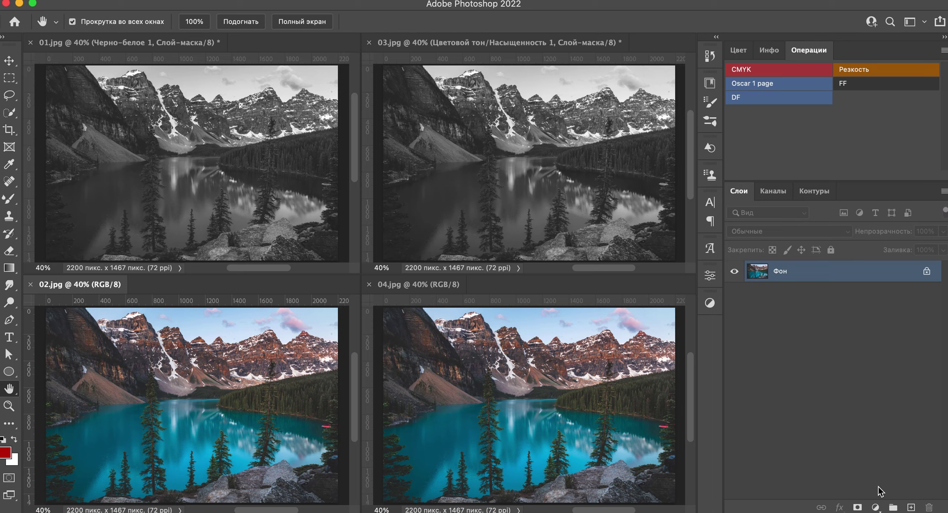
left_click(876, 507)
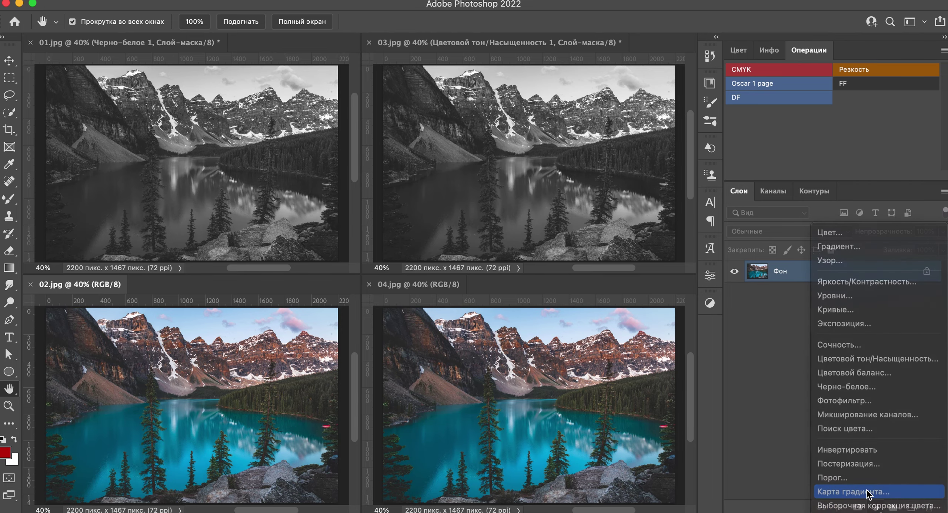
Add a black-to-white Gradient Map layer to 02.jpg, then start Image > Calculations for 04.jpg
left_click(820, 477)
left_click(548, 202)
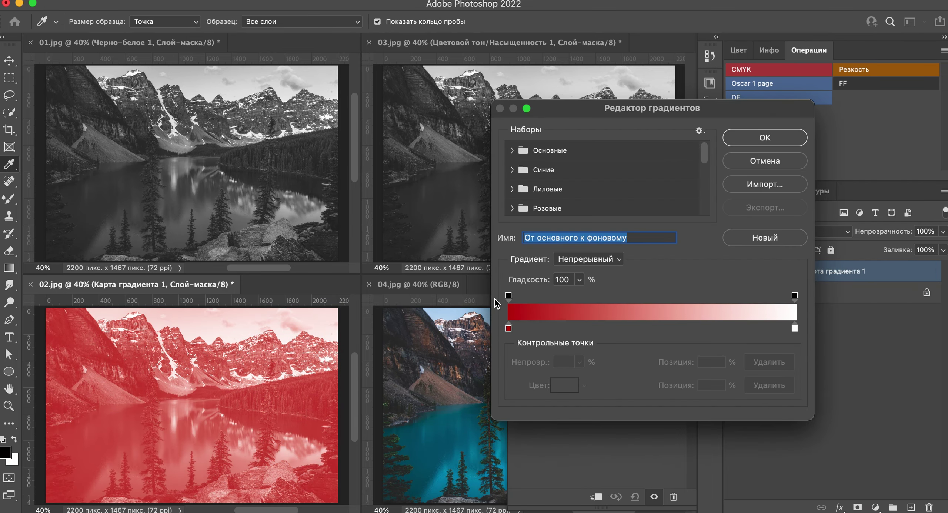
left_click(508, 328)
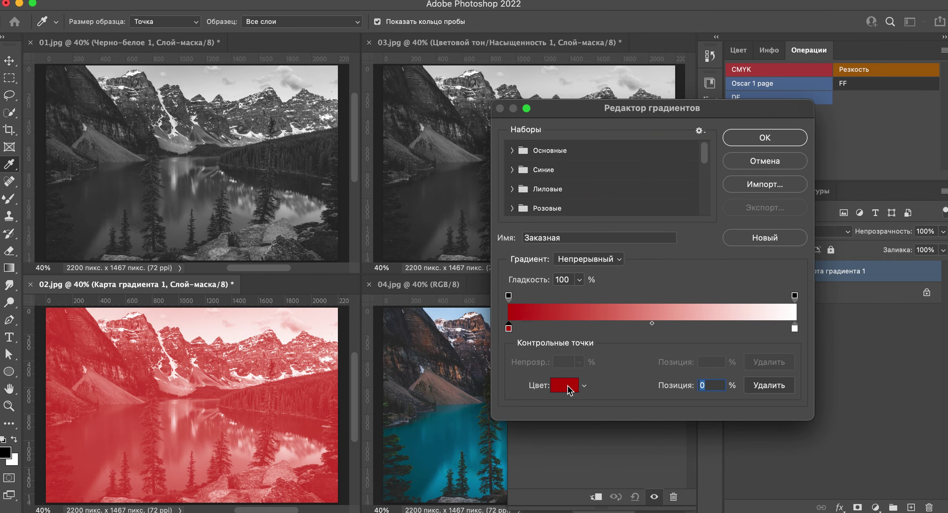
left_click(565, 384)
left_click(569, 270)
left_click(854, 97)
left_click(780, 130)
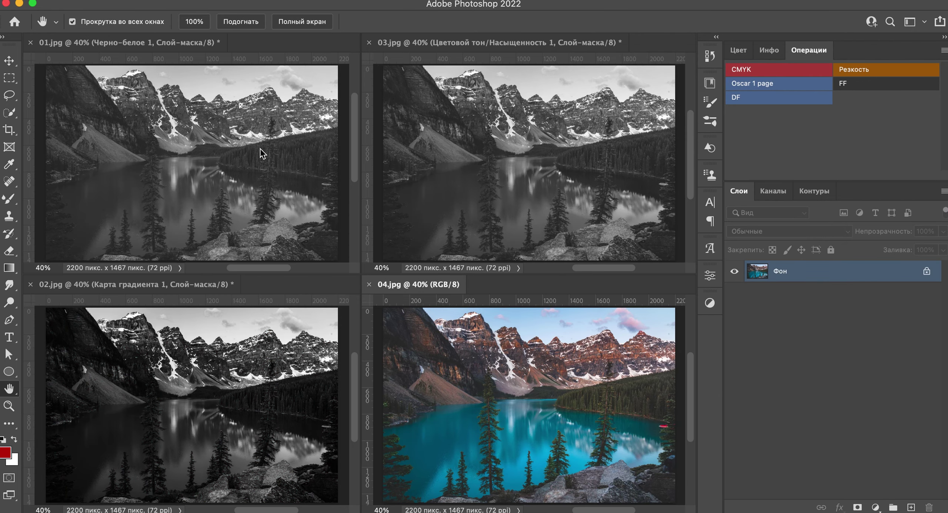
left_click(237, 6)
left_click(265, 187)
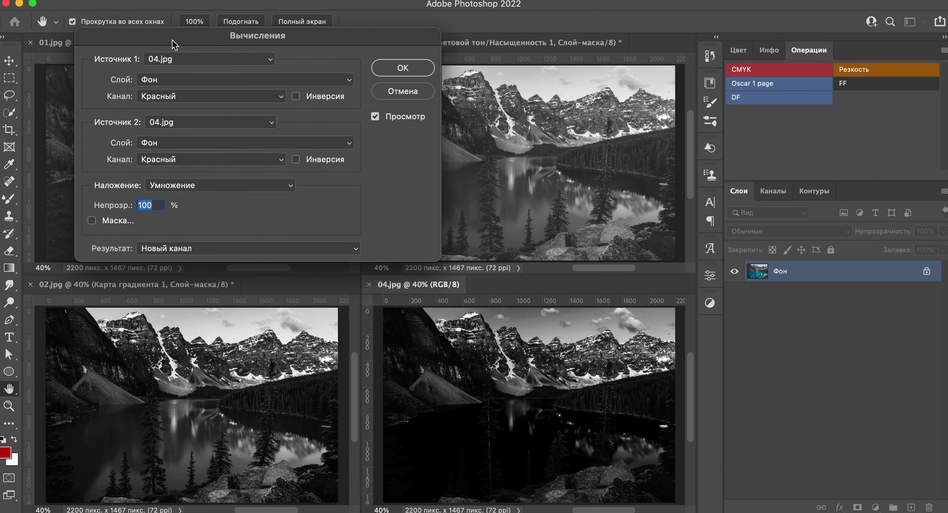
Calculate 04.jpg's Gray channel with Color Dodge into new channel Альфа 1, then hide the panels
left_click(163, 96)
left_click(163, 101)
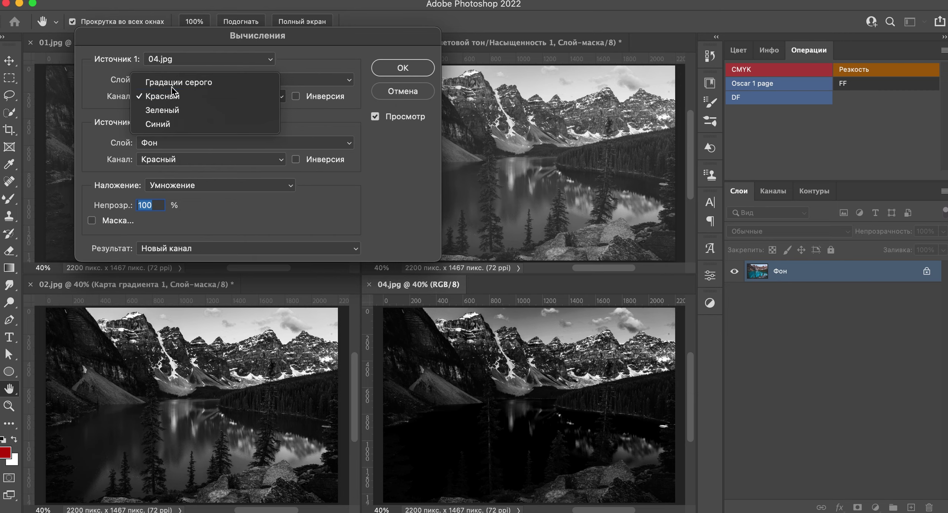
left_click(165, 82)
left_click(169, 185)
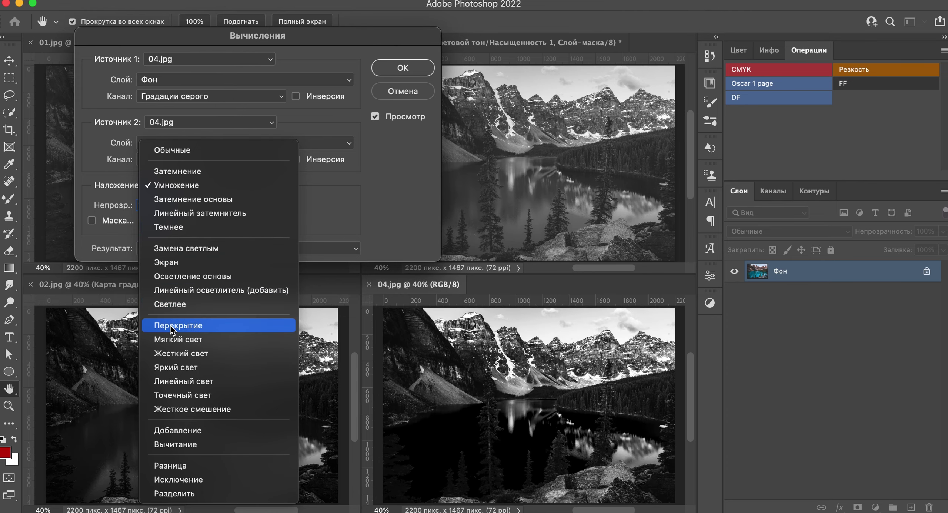
left_click(172, 276)
left_click(402, 67)
key("Tab")
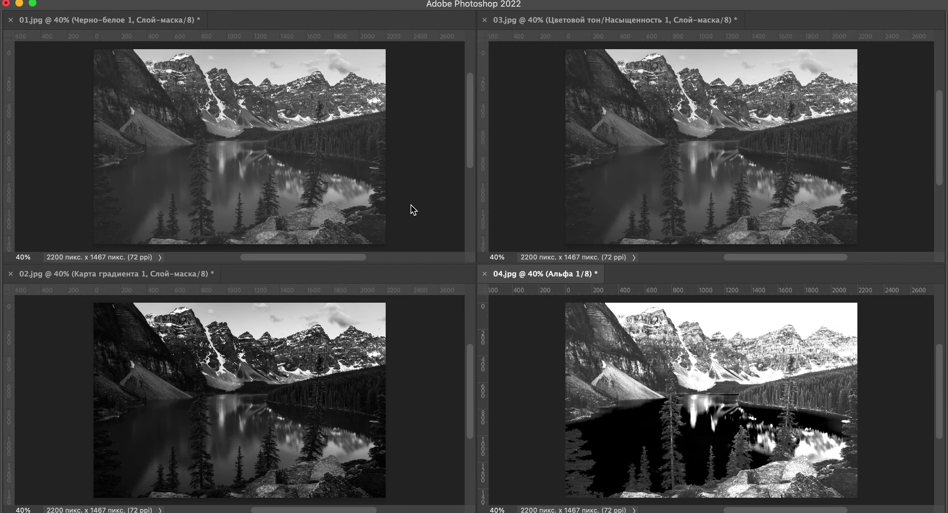
Zoom all four lake photos to 100% together, cycle through 03, 02 and 04.jpg, and restore panels
left_click(285, 143)
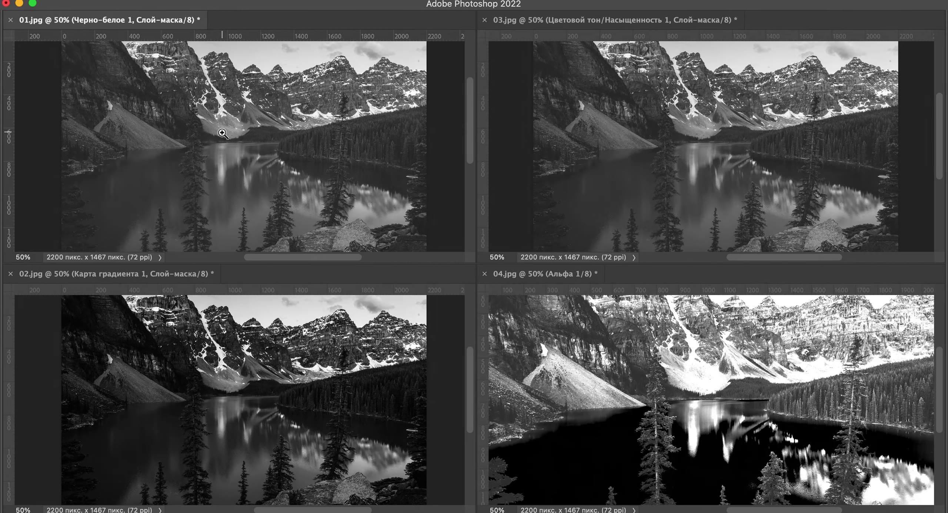
left_click(223, 133, "shift")
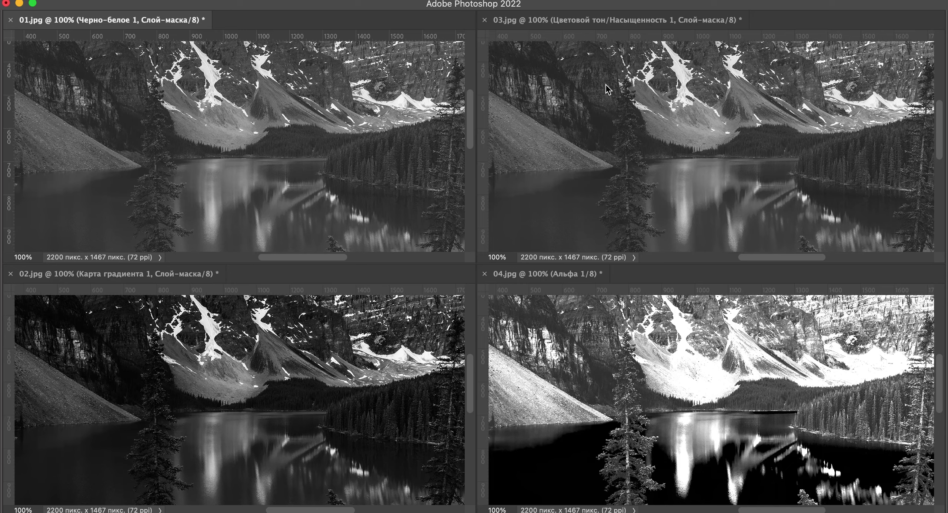
left_click(622, 87)
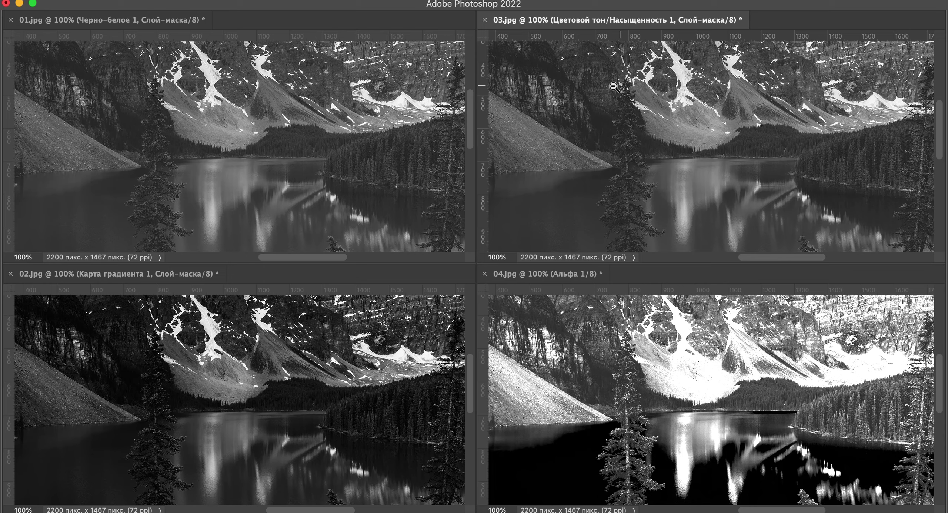
left_click(273, 347)
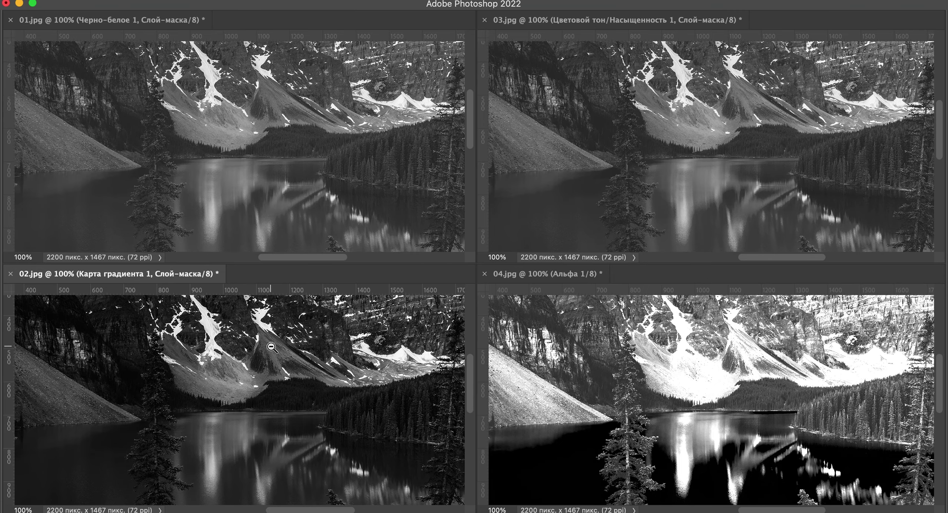
left_click(610, 371)
key("Tab")
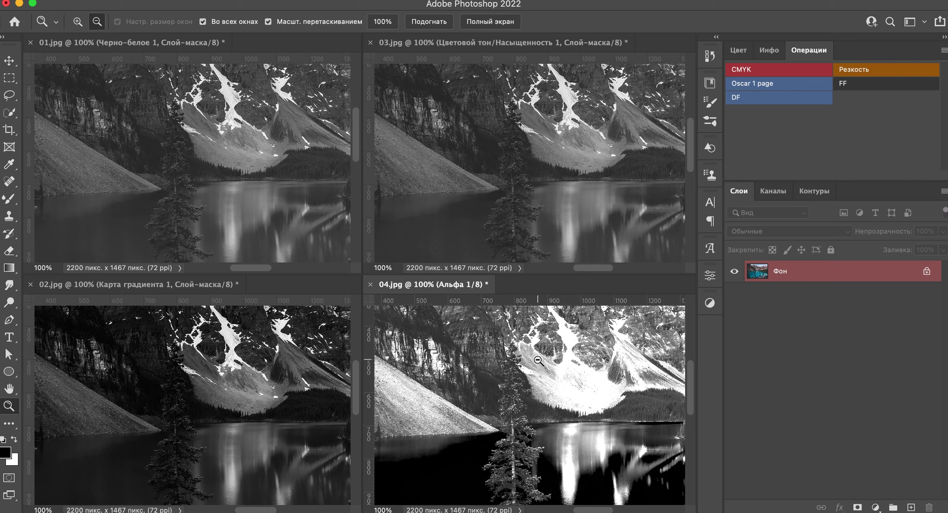
Open 02.jpg's Карта градиента 1 gradient editor and expand the Фотографическое тонирование presets
left_click(36, 320)
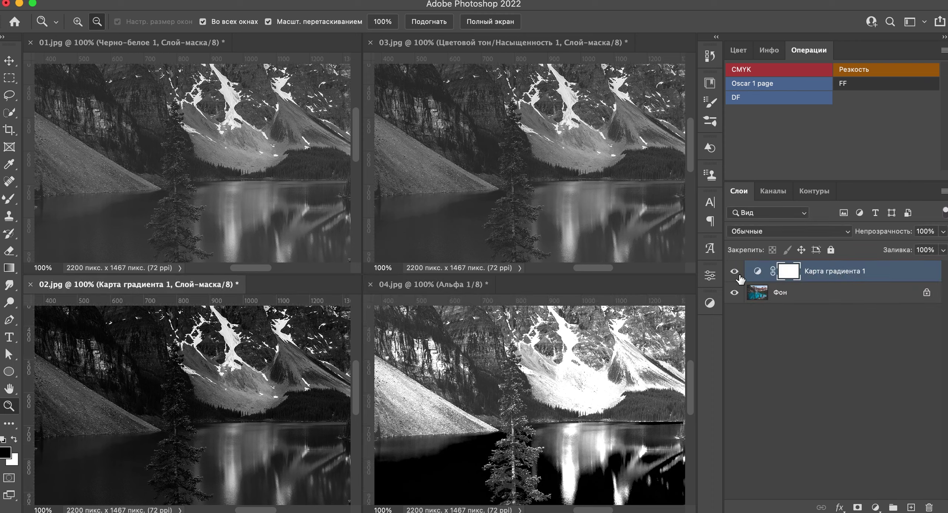
left_click(755, 272)
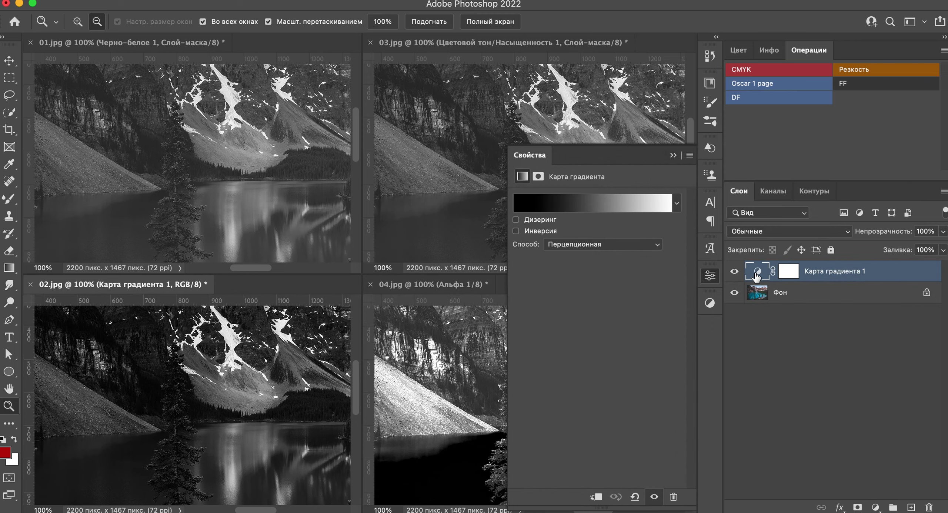
left_click(637, 206)
scroll(593, 178, "down", 5)
left_click(512, 166)
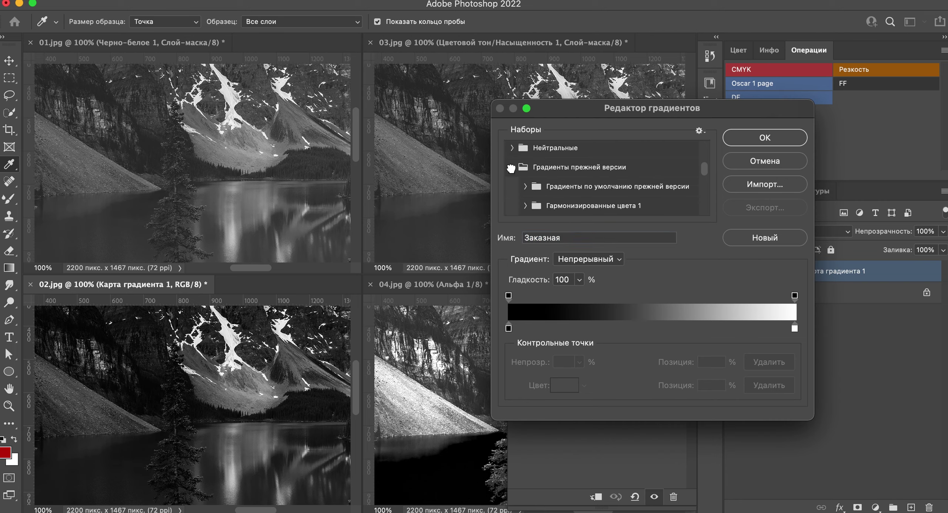
scroll(524, 190, "down", 2)
scroll(525, 189, "down", 3)
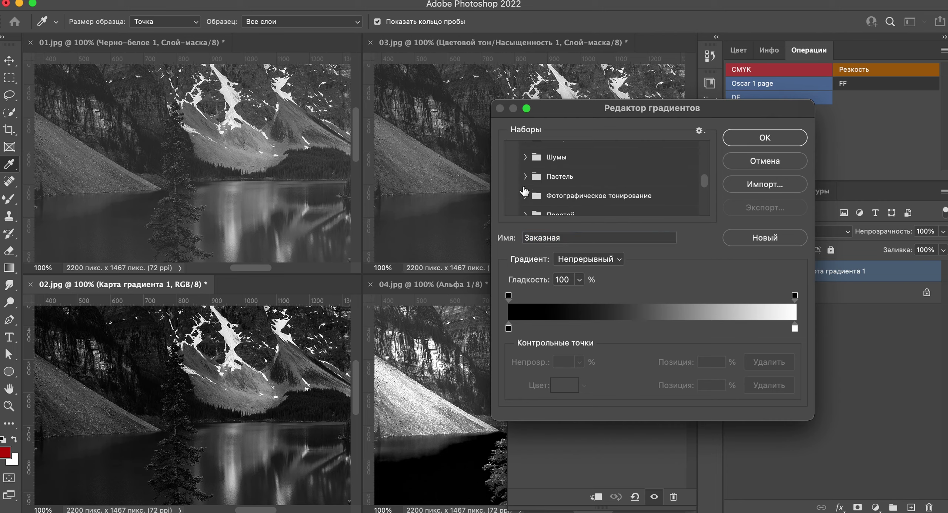
left_click(526, 196)
scroll(600, 179, "down", 2)
scroll(592, 182, "down", 2)
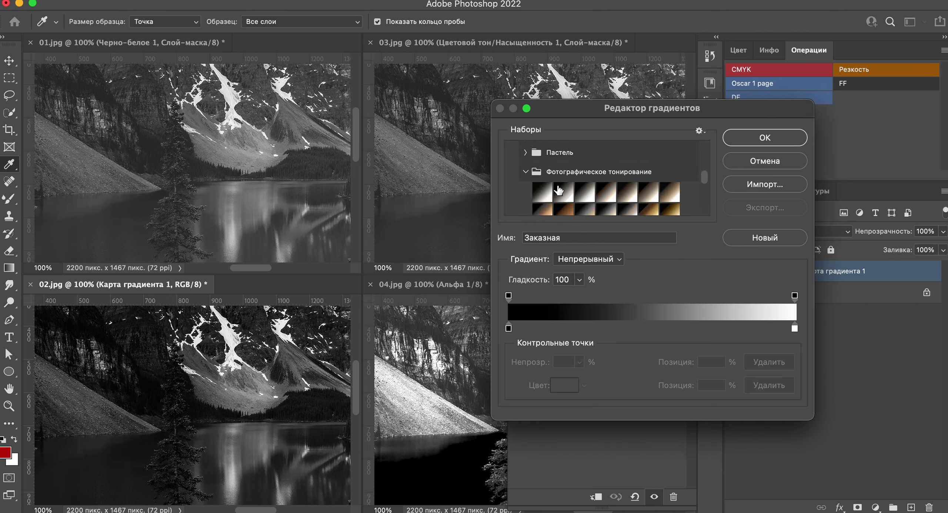
scroll(556, 187, "down", 3)
Try toning presets like Светокопия, Сепия под старину and Селен 1, settling on Платина
left_click(542, 187)
left_click(562, 193)
left_click(589, 187)
left_click(609, 166)
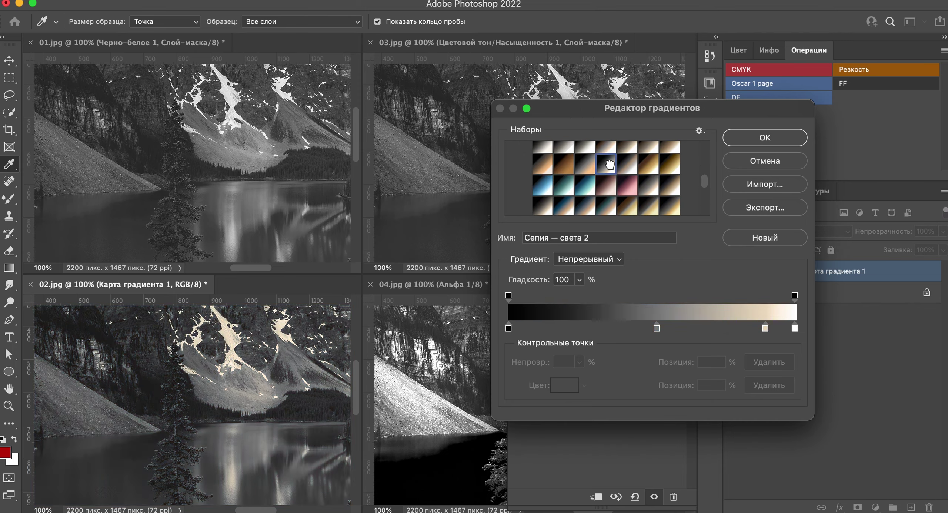
left_click(583, 168)
left_click(554, 171)
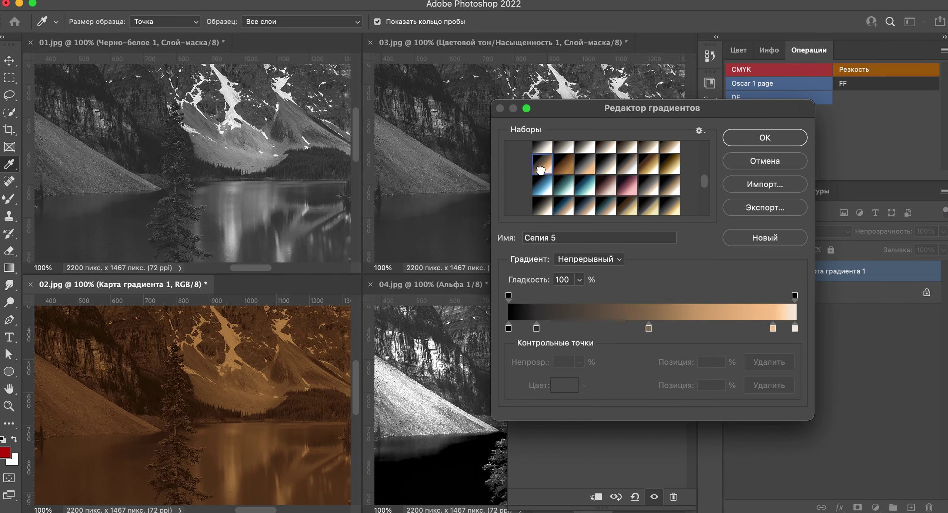
scroll(586, 171, "up", 2)
left_click(547, 196)
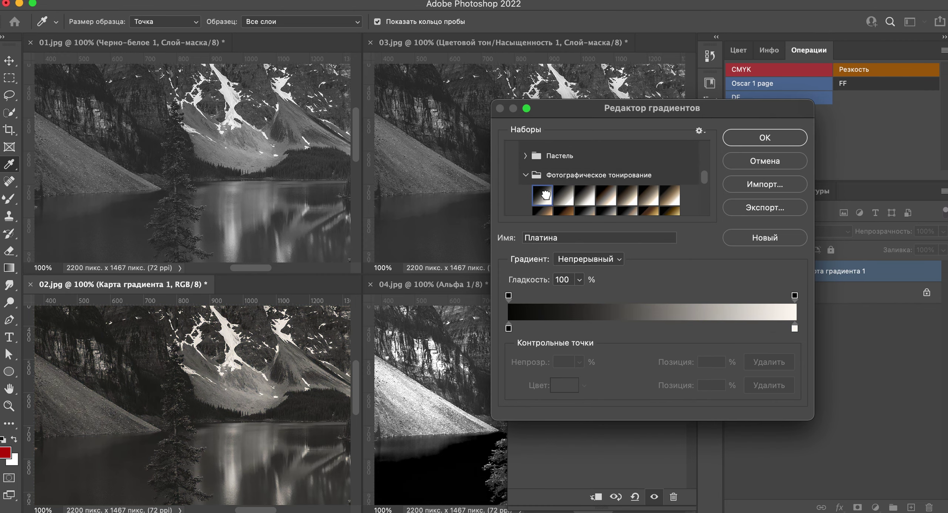
left_click(566, 197)
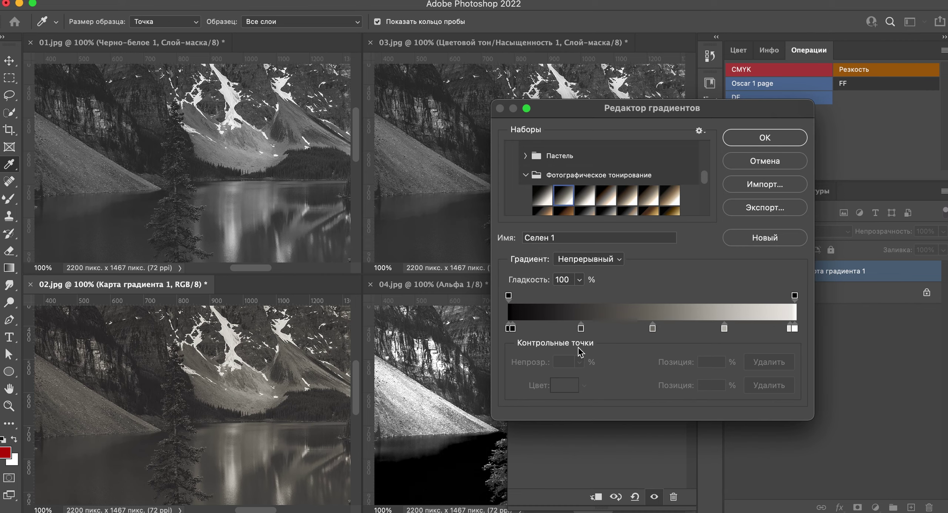
left_click(596, 202)
left_click(542, 195)
Keep the dark stop at 0% and add a light colour stop at 58%
mouse_move(510, 328)
left_mouse_down()
mouse_move(545, 329)
mouse_move(498, 329)
left_mouse_up()
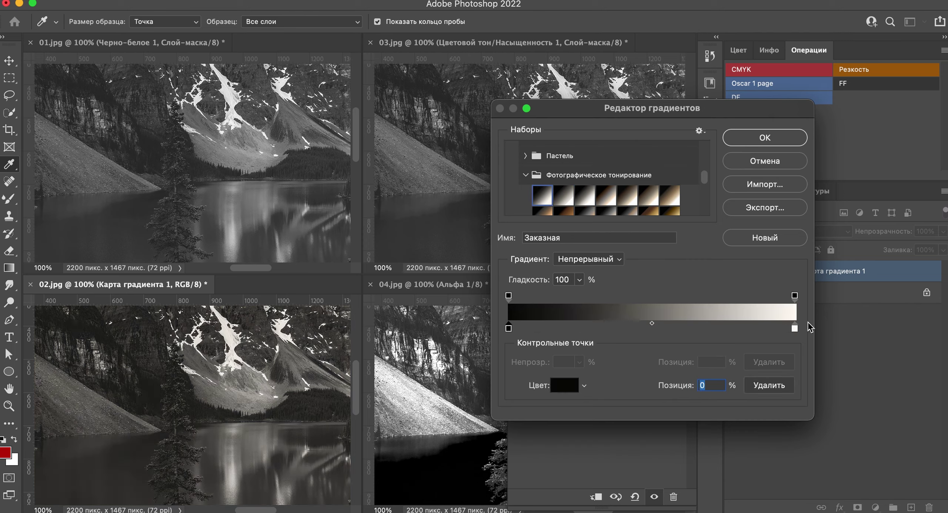
mouse_move(794, 328)
left_mouse_down()
mouse_move(691, 329)
mouse_move(794, 328)
left_mouse_up()
left_click(607, 329)
left_click_drag(607, 328, 712, 329)
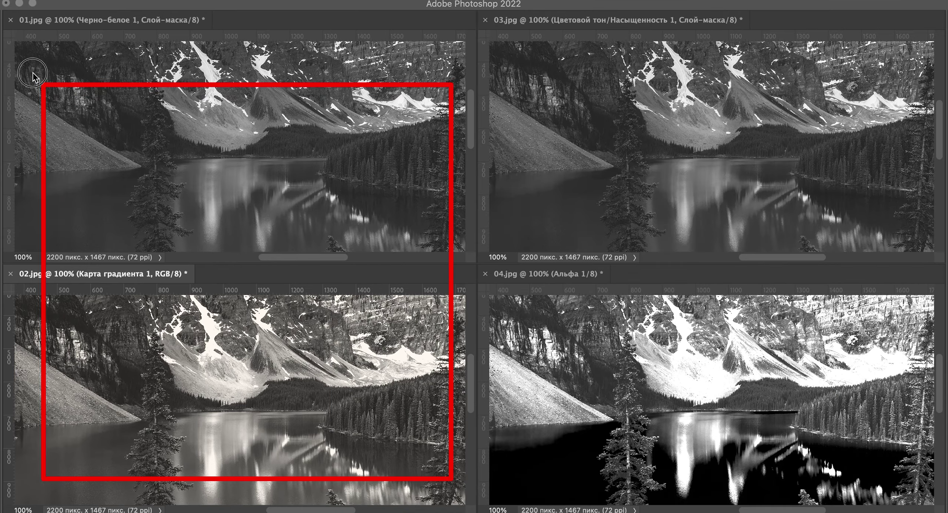
Arrange the tiled windows to compare all four black-and-white lake versions side by side
left_click_drag(32, 75, 33, 53)
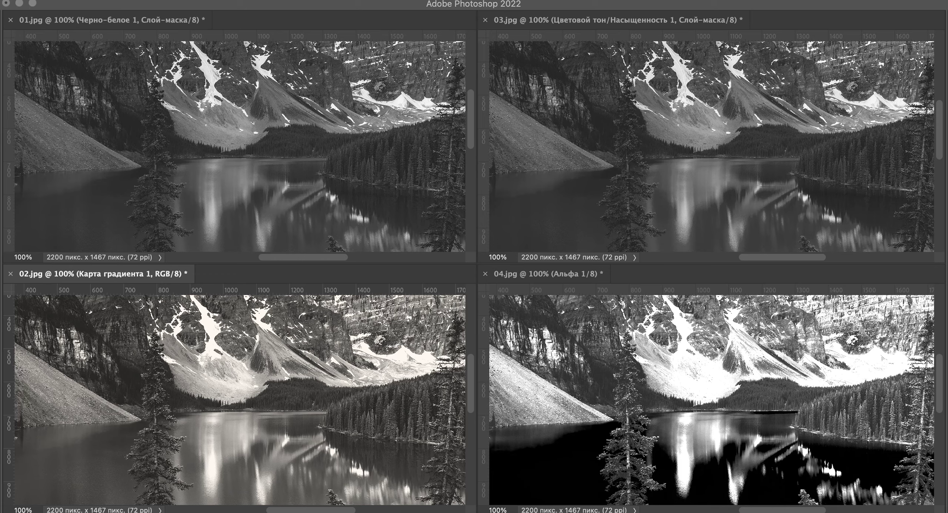
left_click_drag(526, 70, 914, 488)
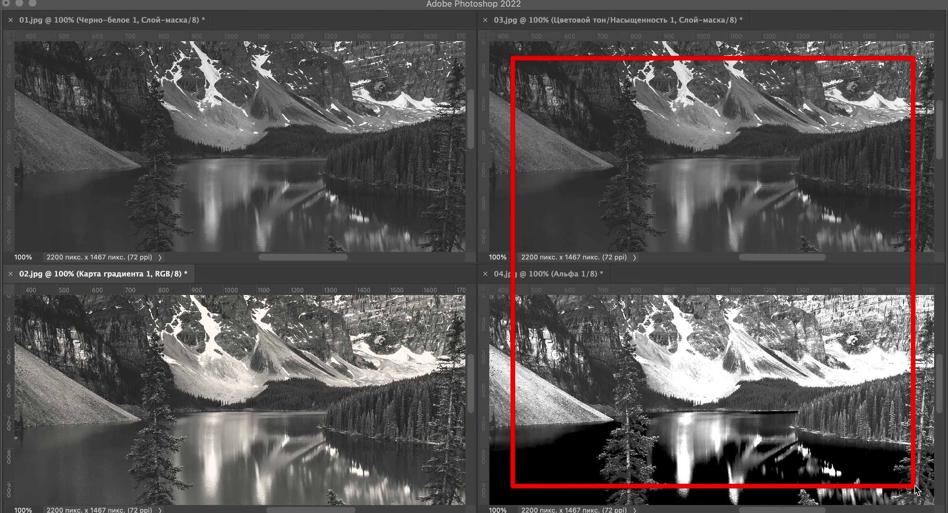